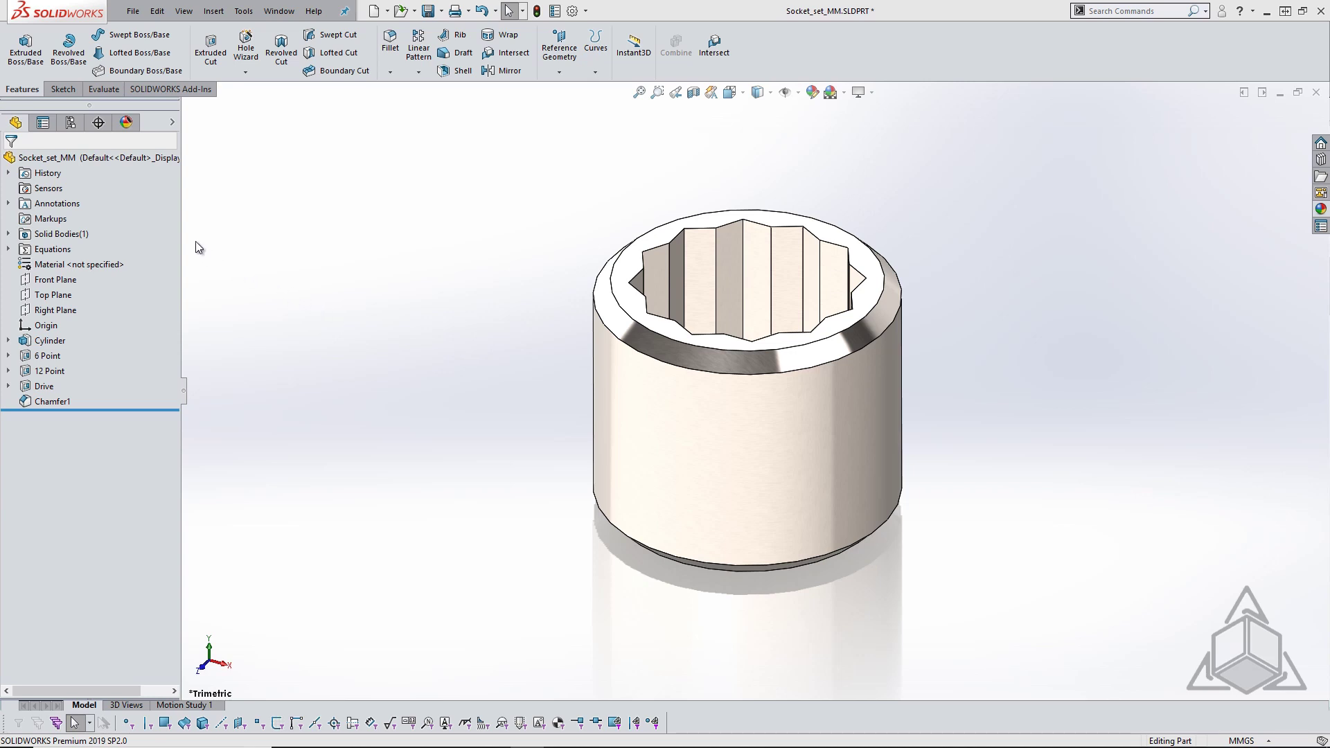
- Bring up the Socket_set_MM configuration options in the ConfigurationManager
left_click(70, 124)
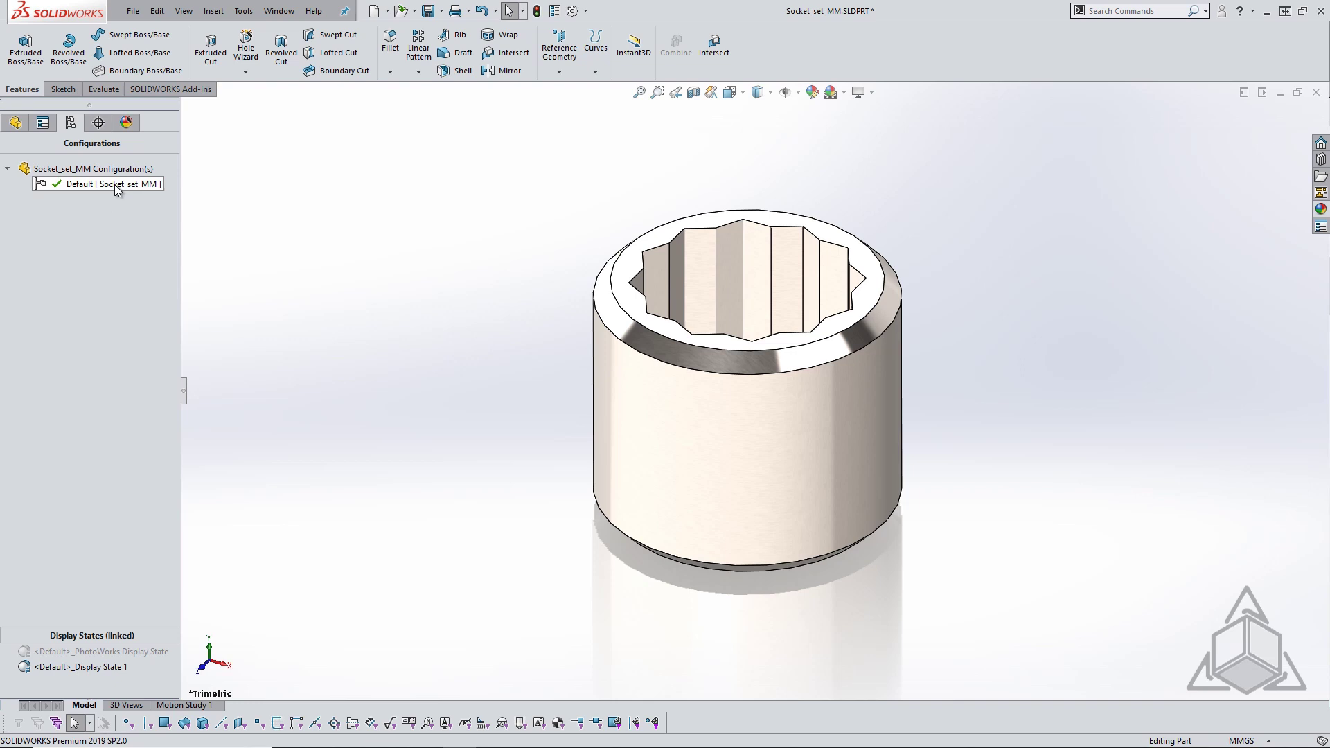
- Add a new configuration named '12mm, 12 pt' to the socket part
right_click(68, 165)
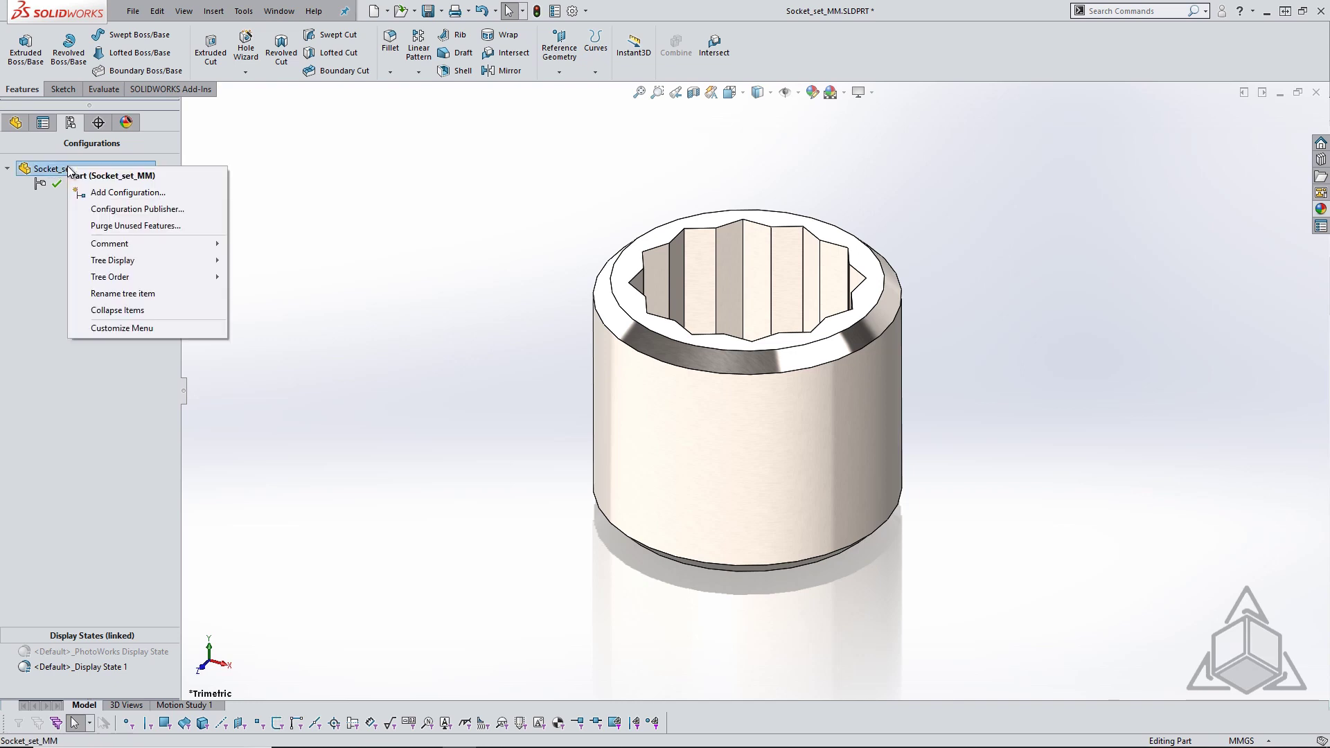
left_click(111, 191)
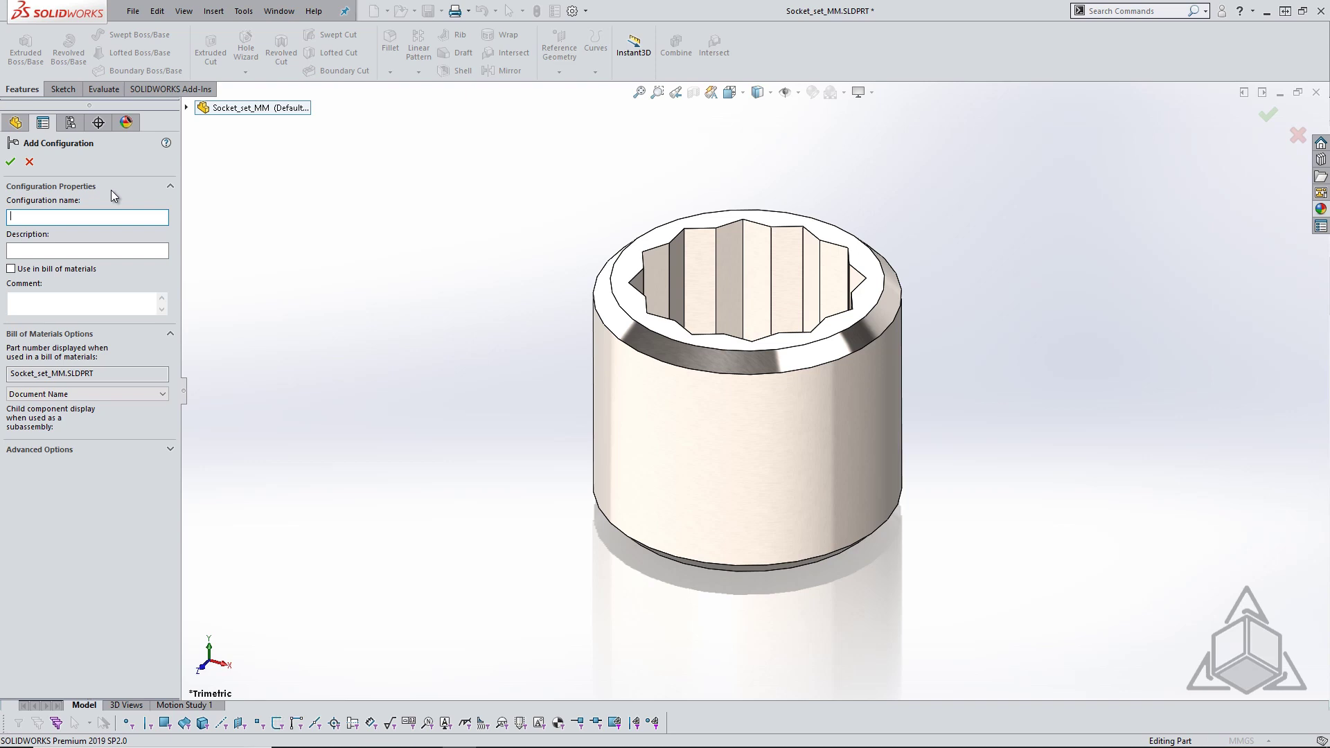
type("12mm, 12 pt")
left_click(11, 162)
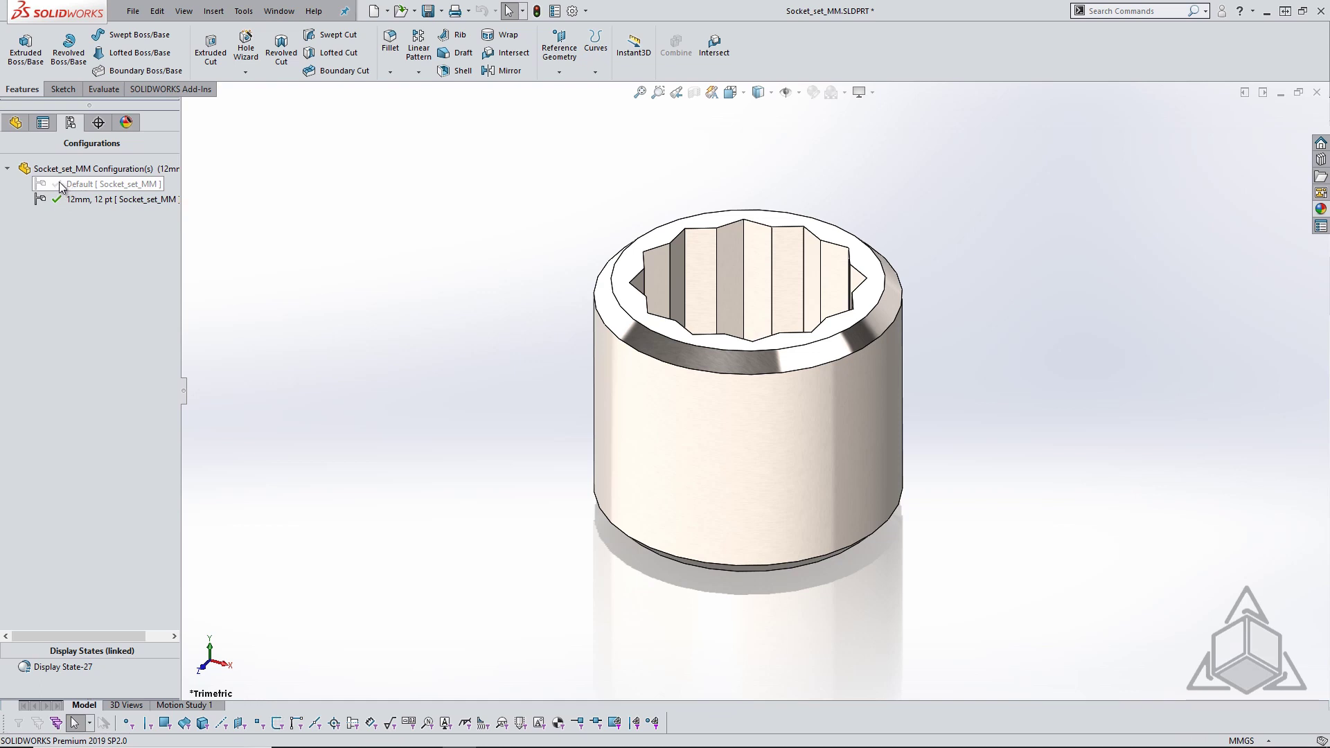
- Activate Default, reactivate '12mm, 12 pt', and select it for copying
double_click(62, 184)
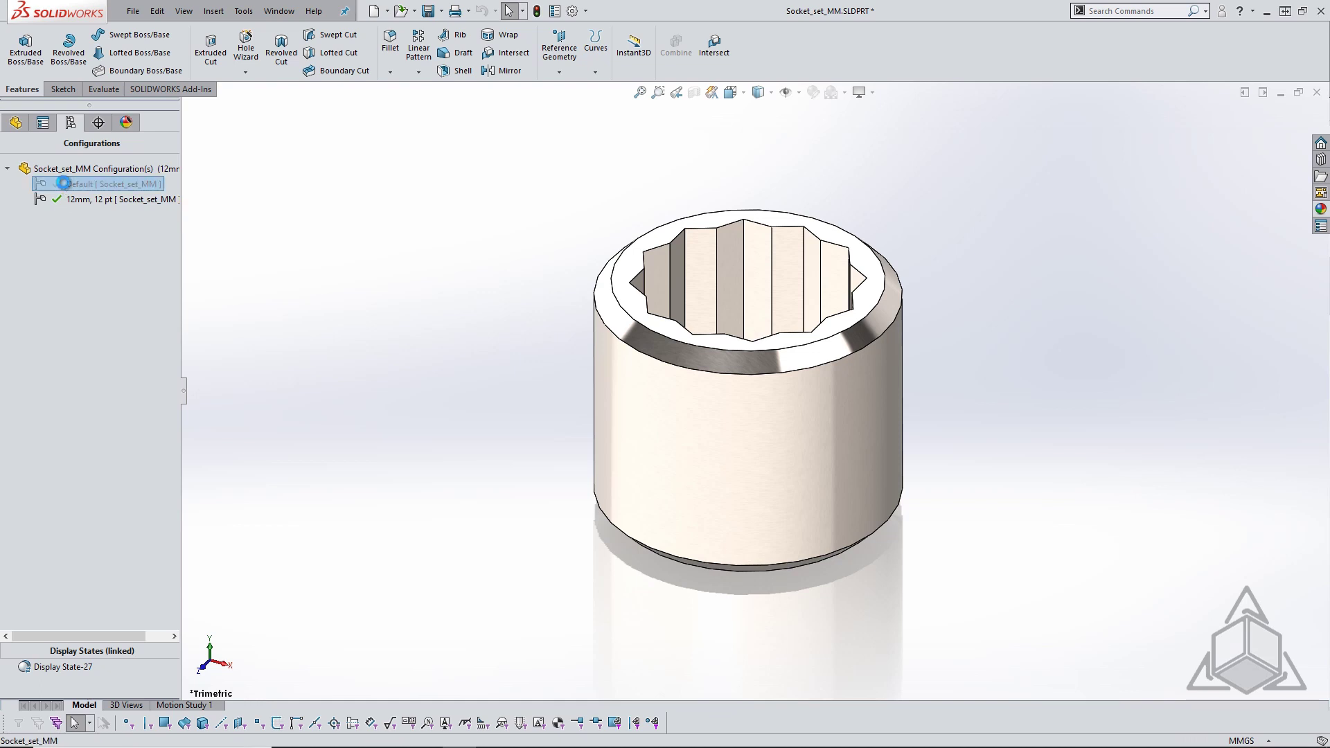
double_click(70, 196)
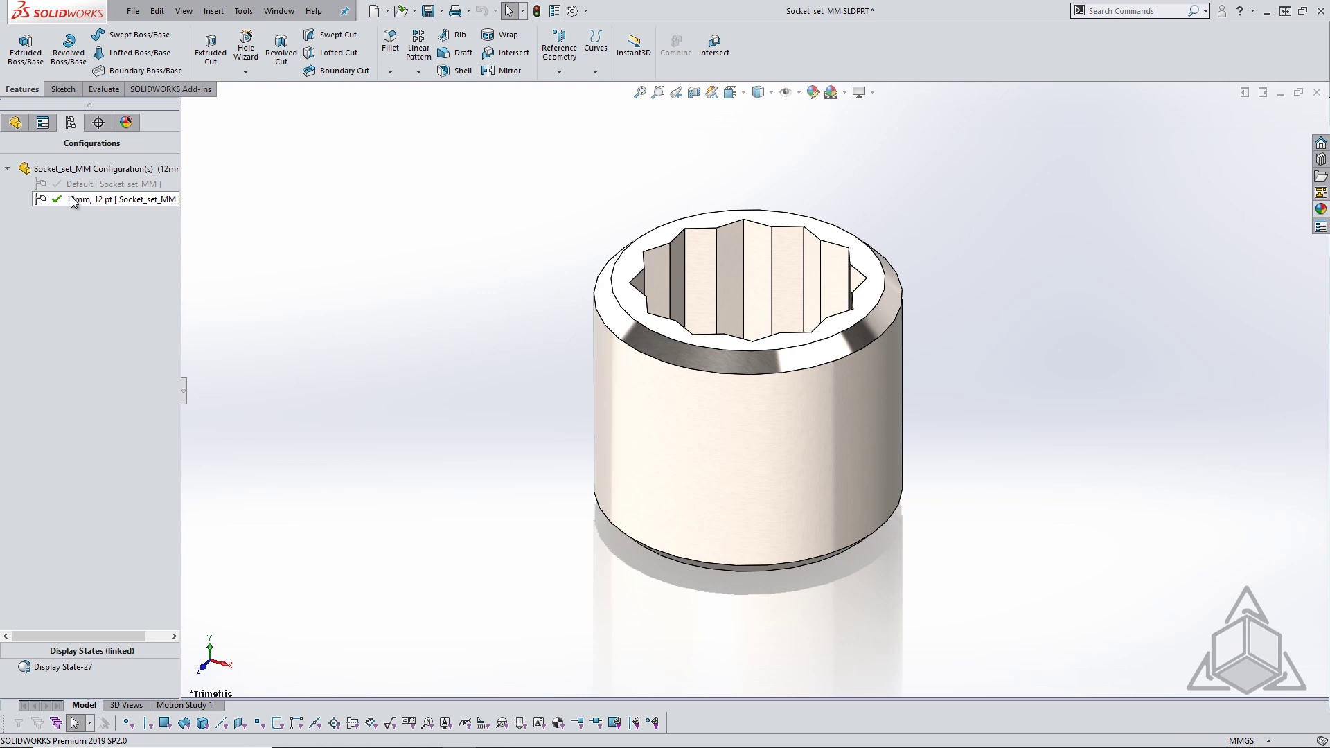
left_click(87, 207)
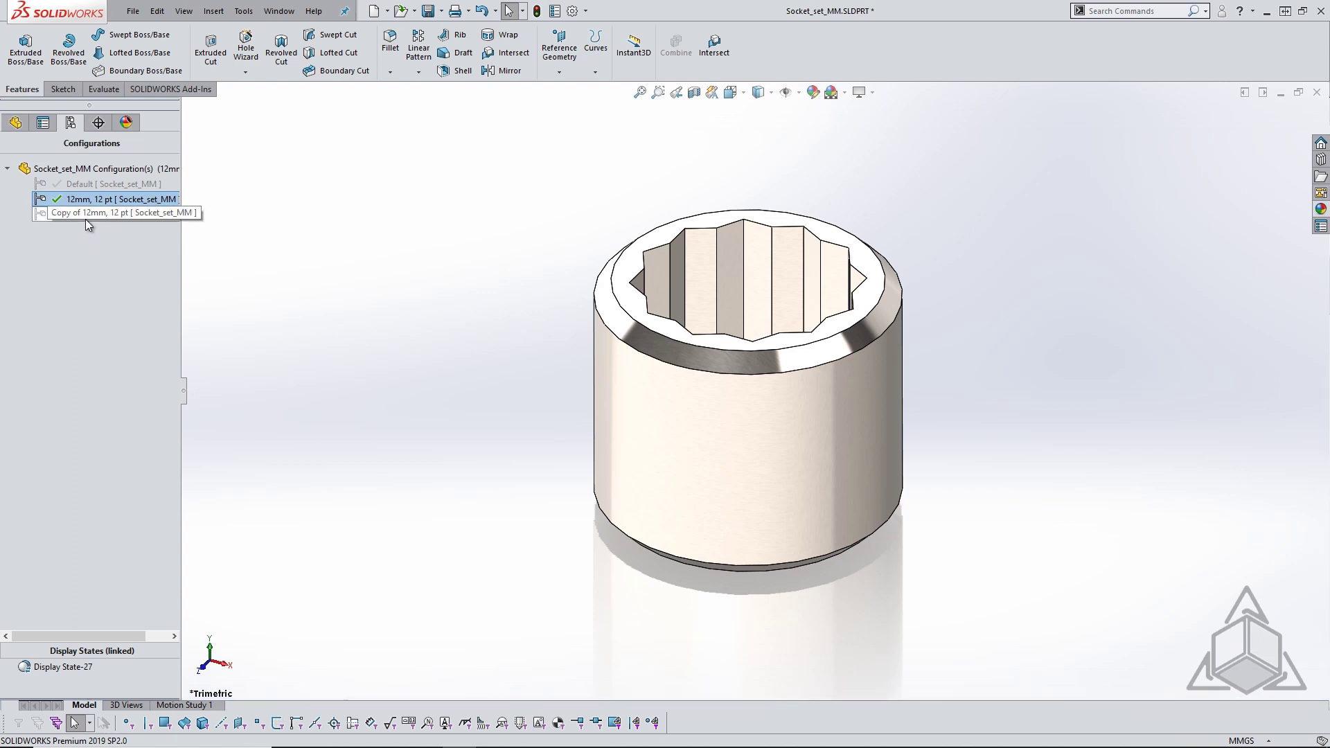
- Activate the copied configuration and rename it from 'Copy of 12mm, 12 pt' to '12mm, 6 pt'
double_click(86, 213)
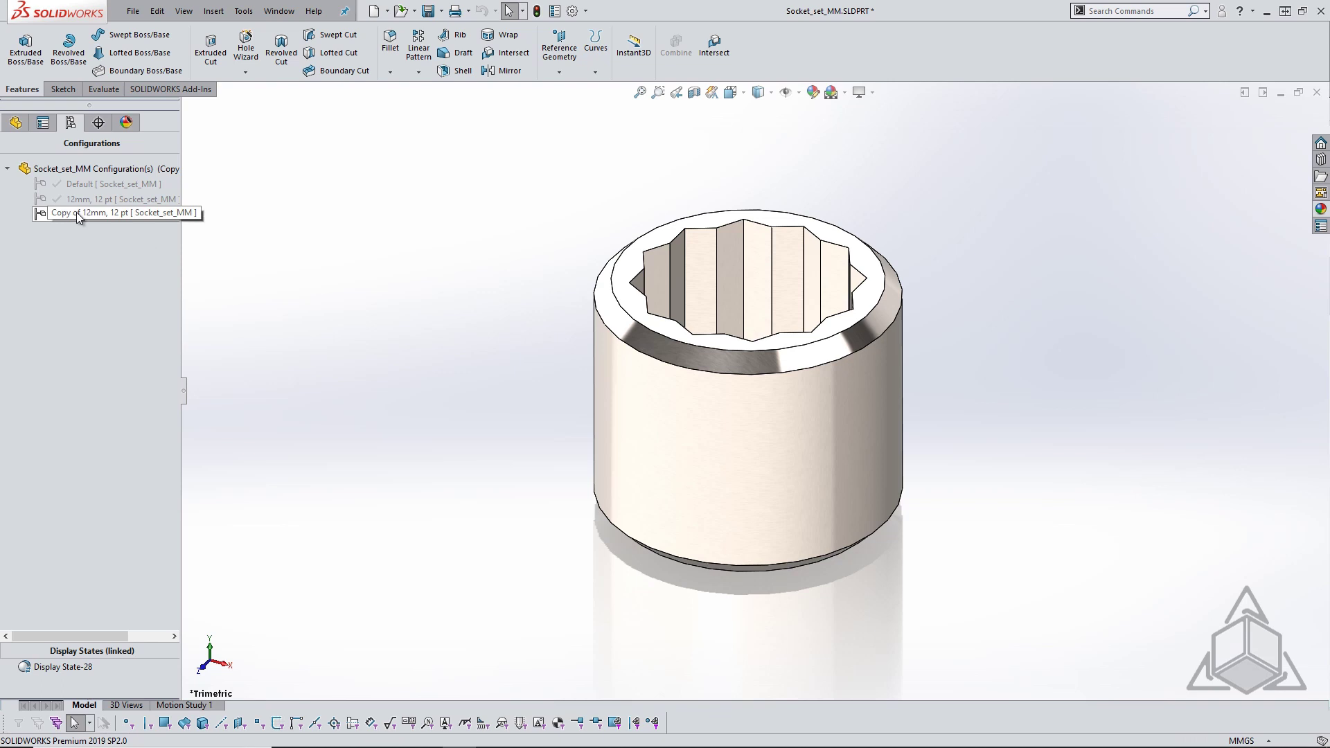
right_click(77, 212)
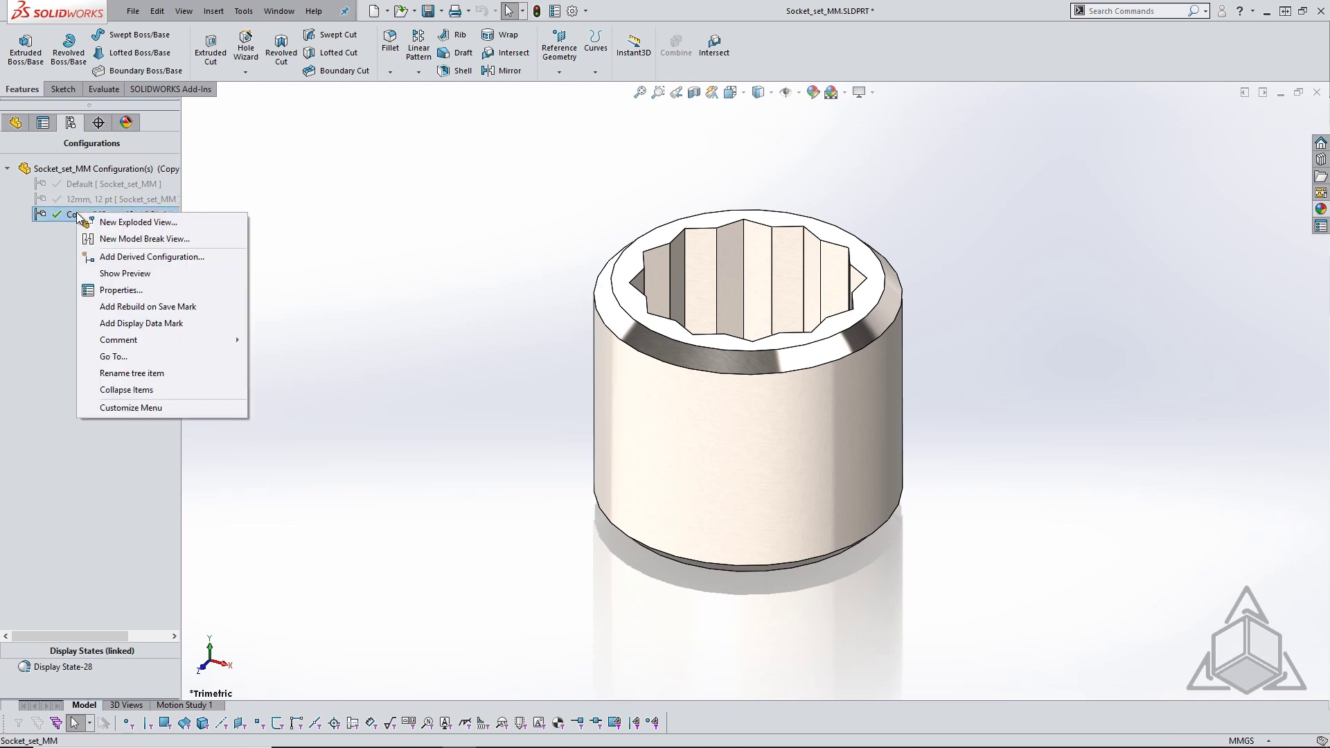
left_click(123, 290)
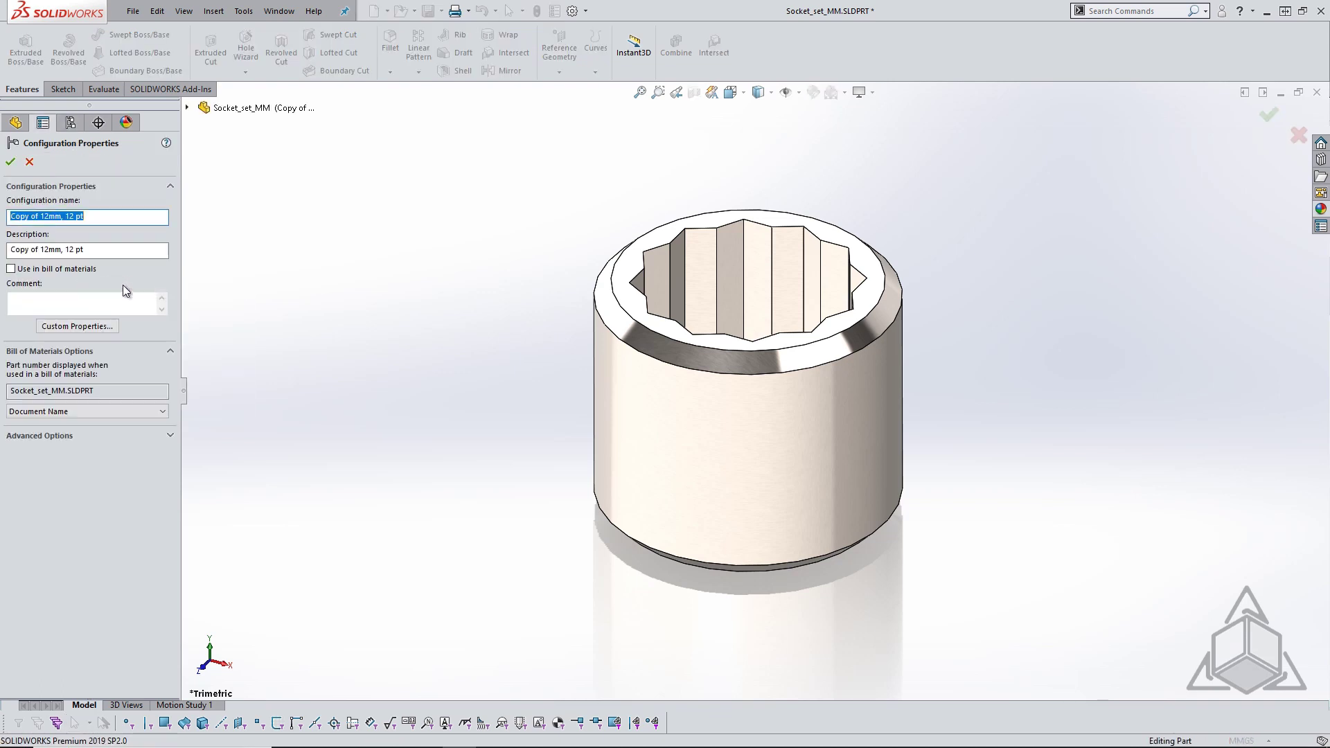
left_click_drag(41, 217, 3, 216)
key("Delete")
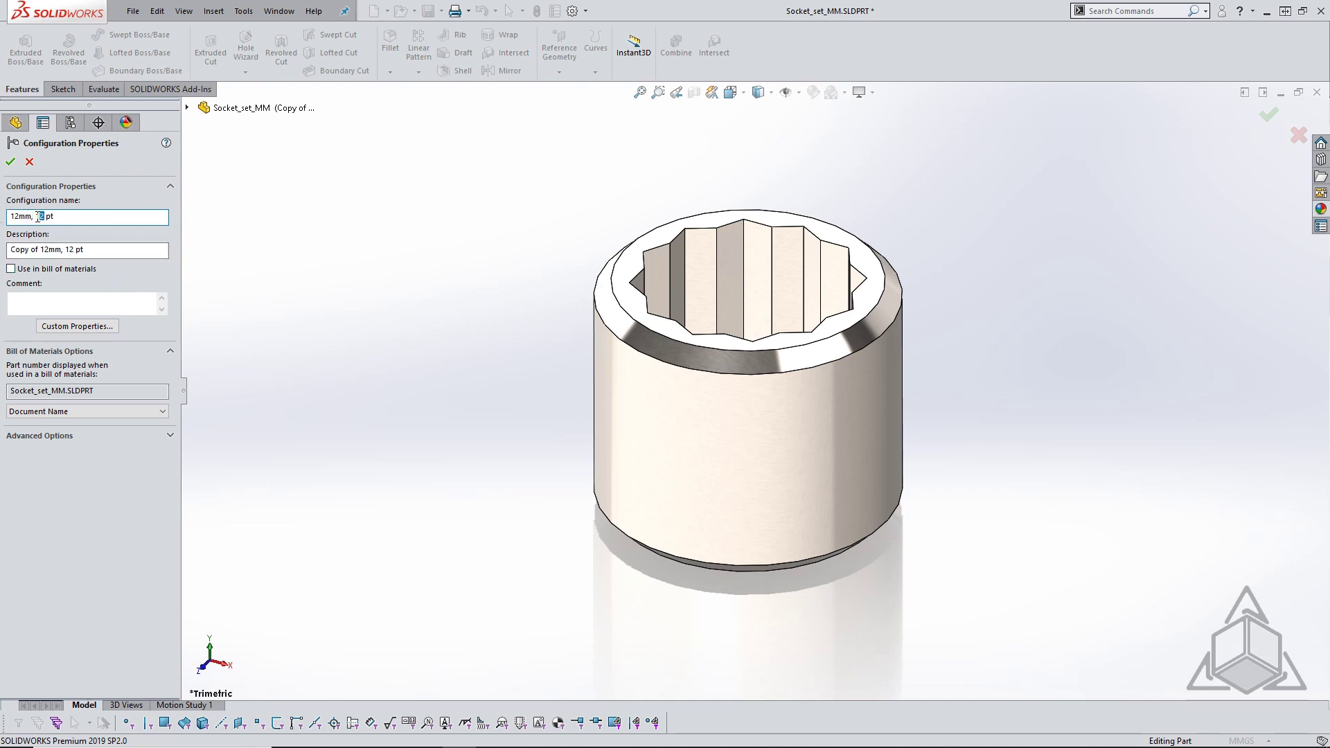
double_click(41, 216)
key("Delete")
type("6")
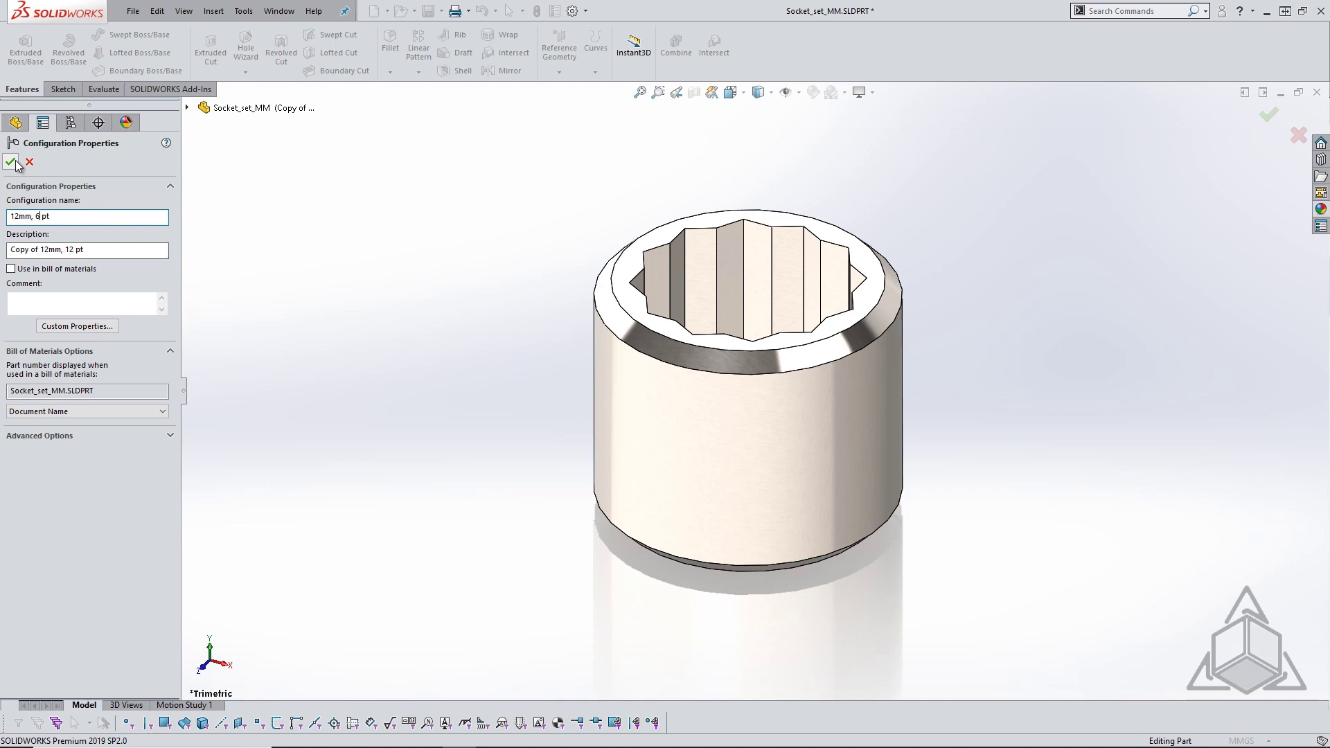
left_click(10, 161)
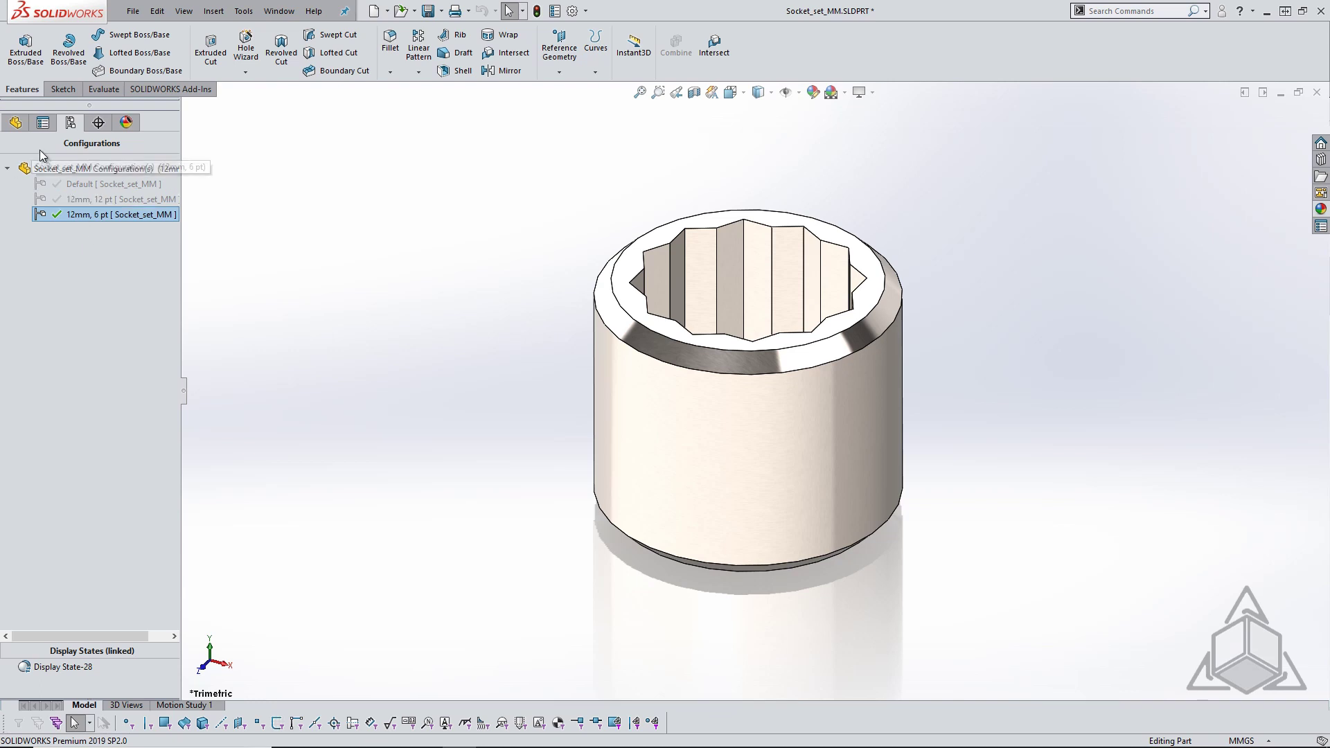
- Open Configure Feature for the 12 Point feature from the FeatureManager tree
left_click(17, 126)
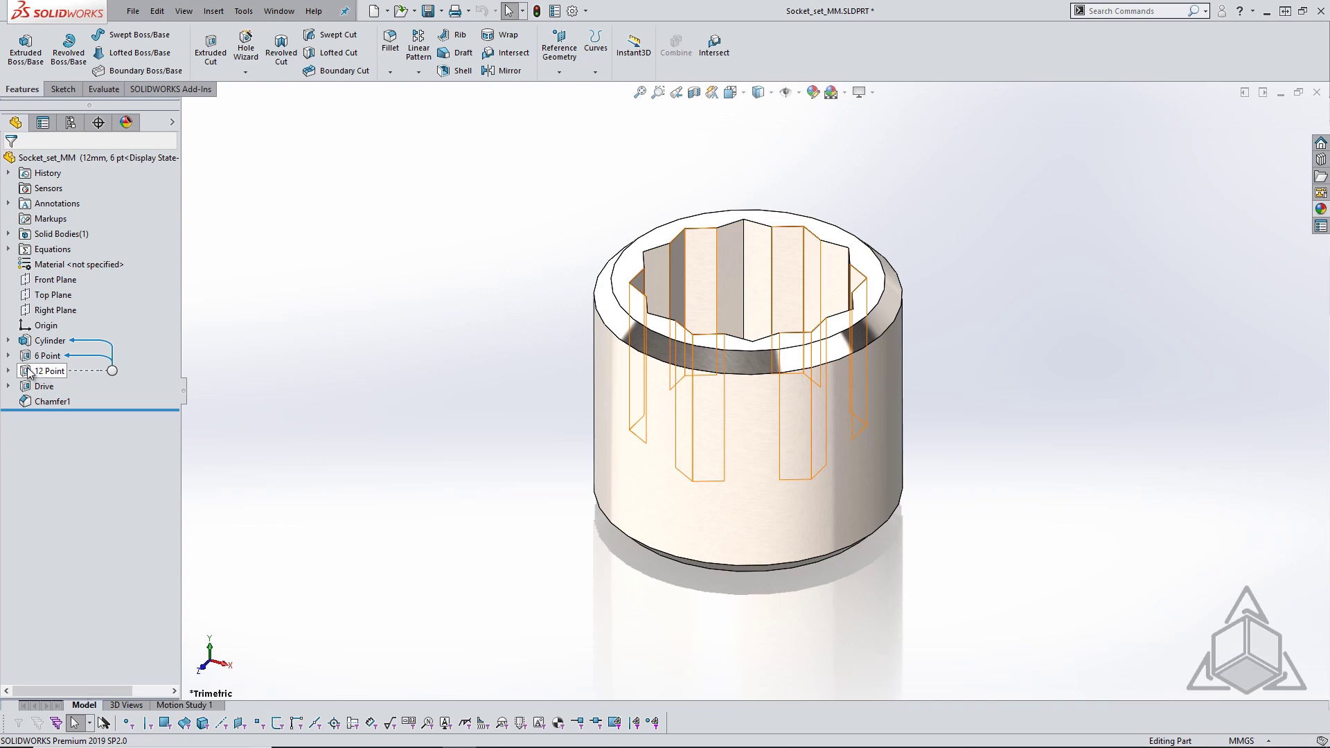
right_click(31, 373)
left_click(82, 425)
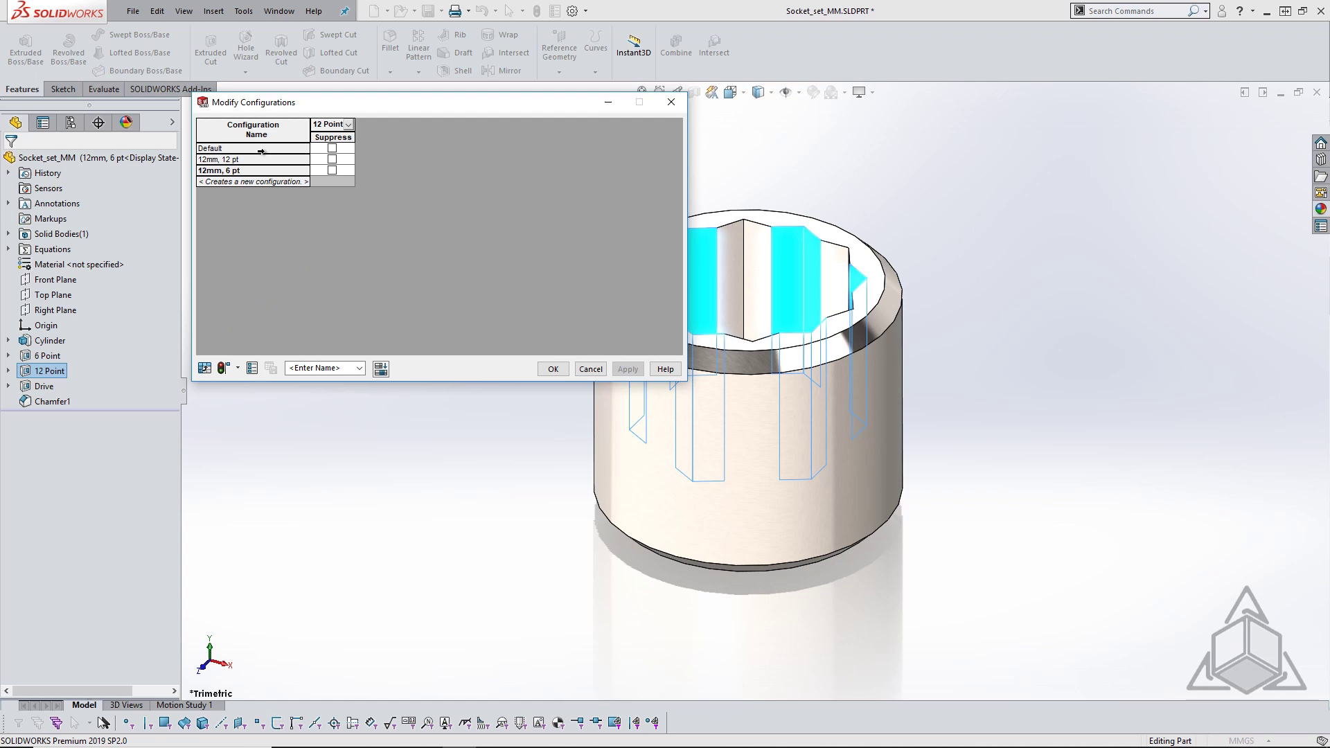
- Add Drive suppression and the 12.000mm AcrossFlats dimension as table columns
left_click_drag(389, 101, 311, 88)
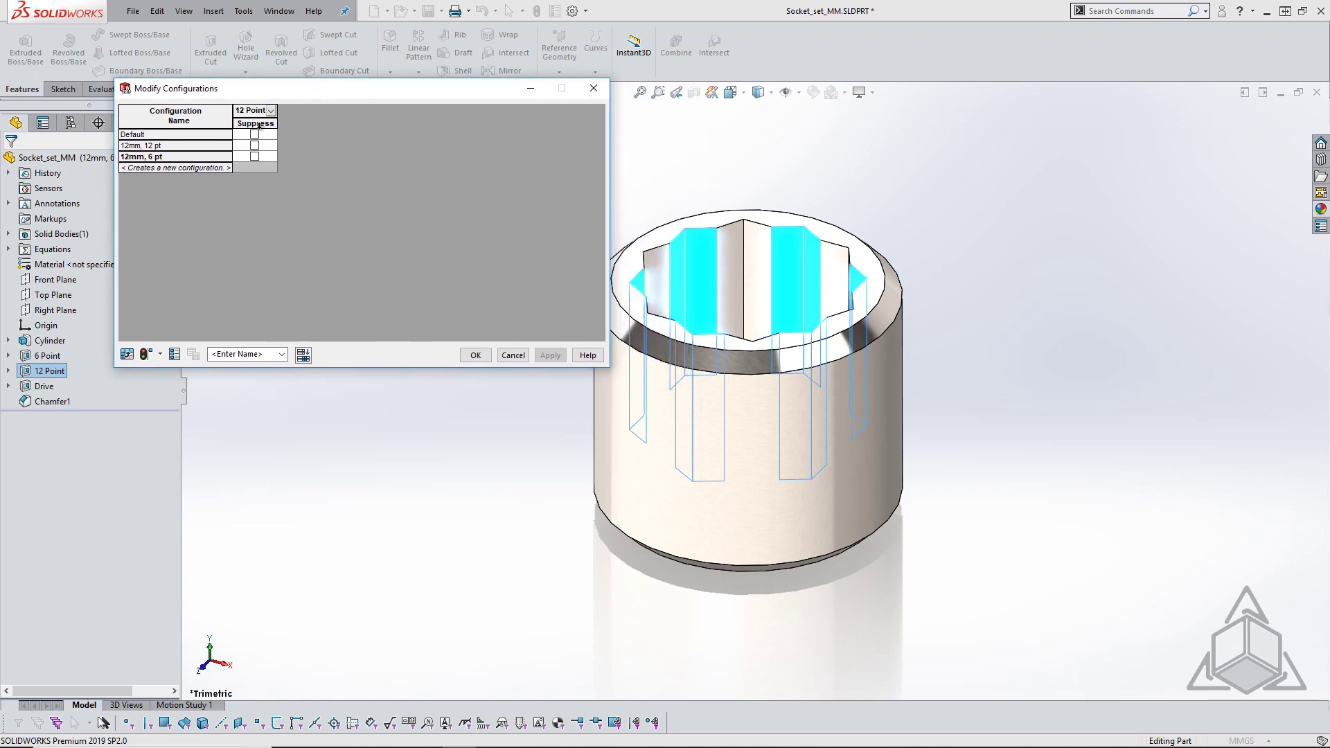
left_click_drag(313, 91, 293, 84)
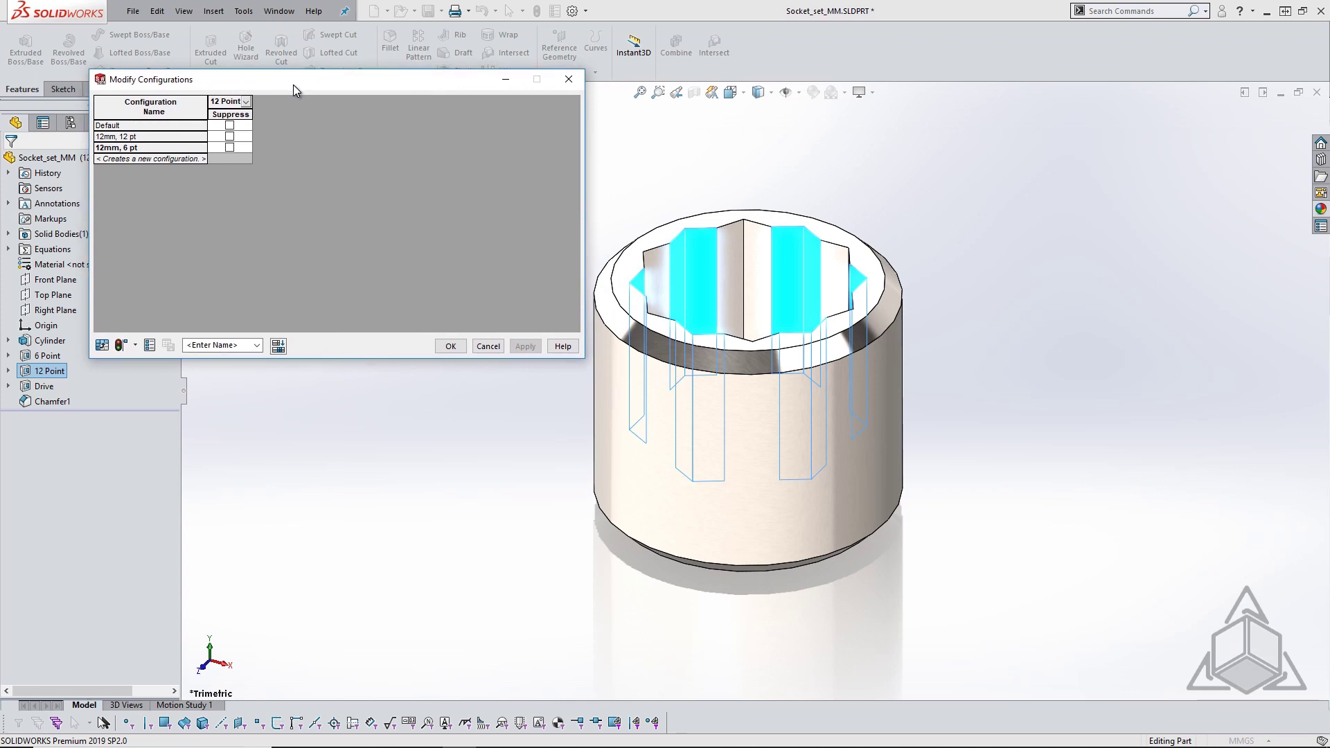
double_click(41, 390)
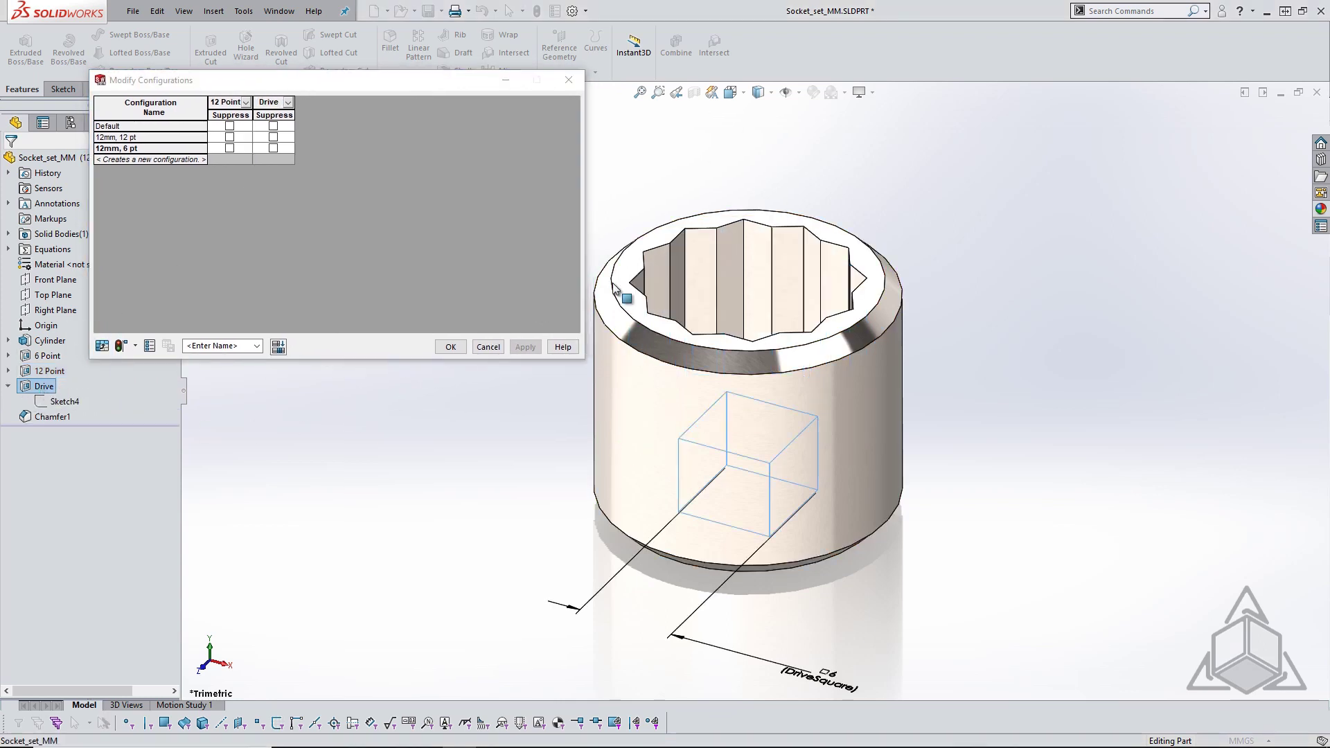
left_click(708, 266)
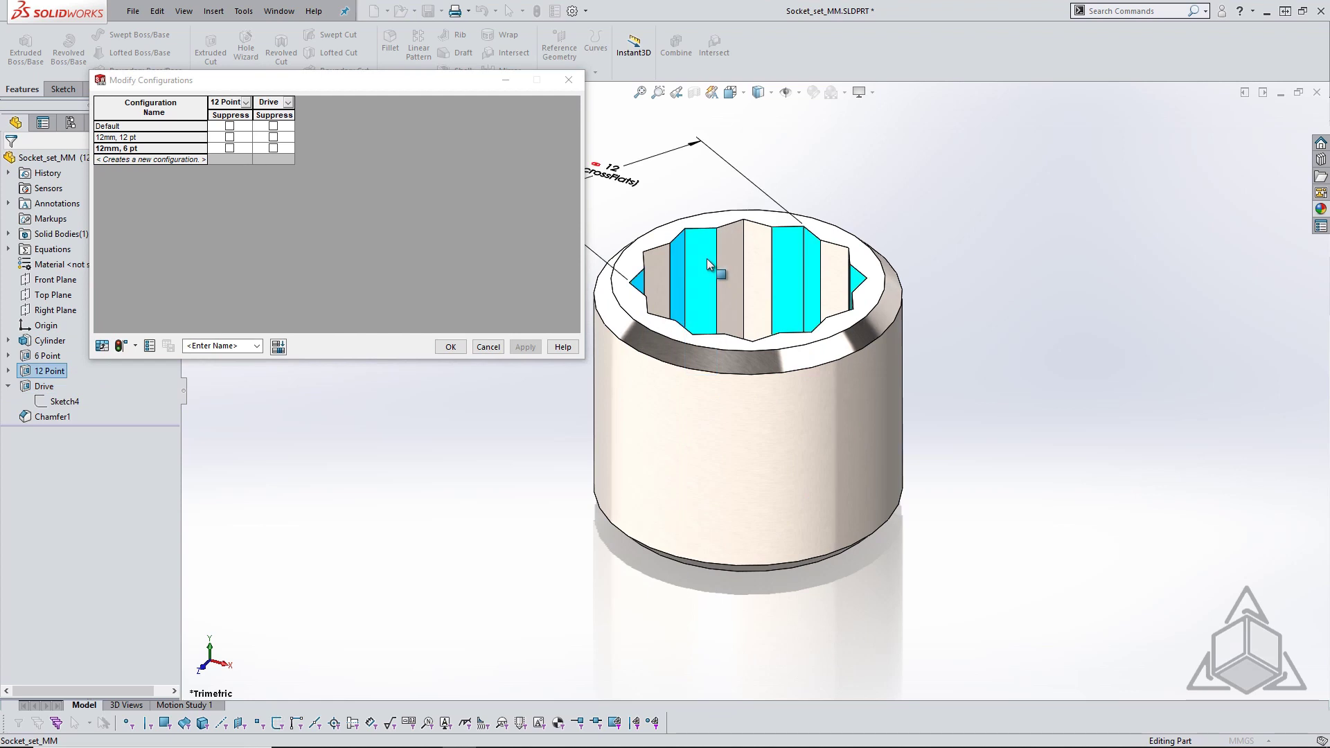
double_click(614, 181)
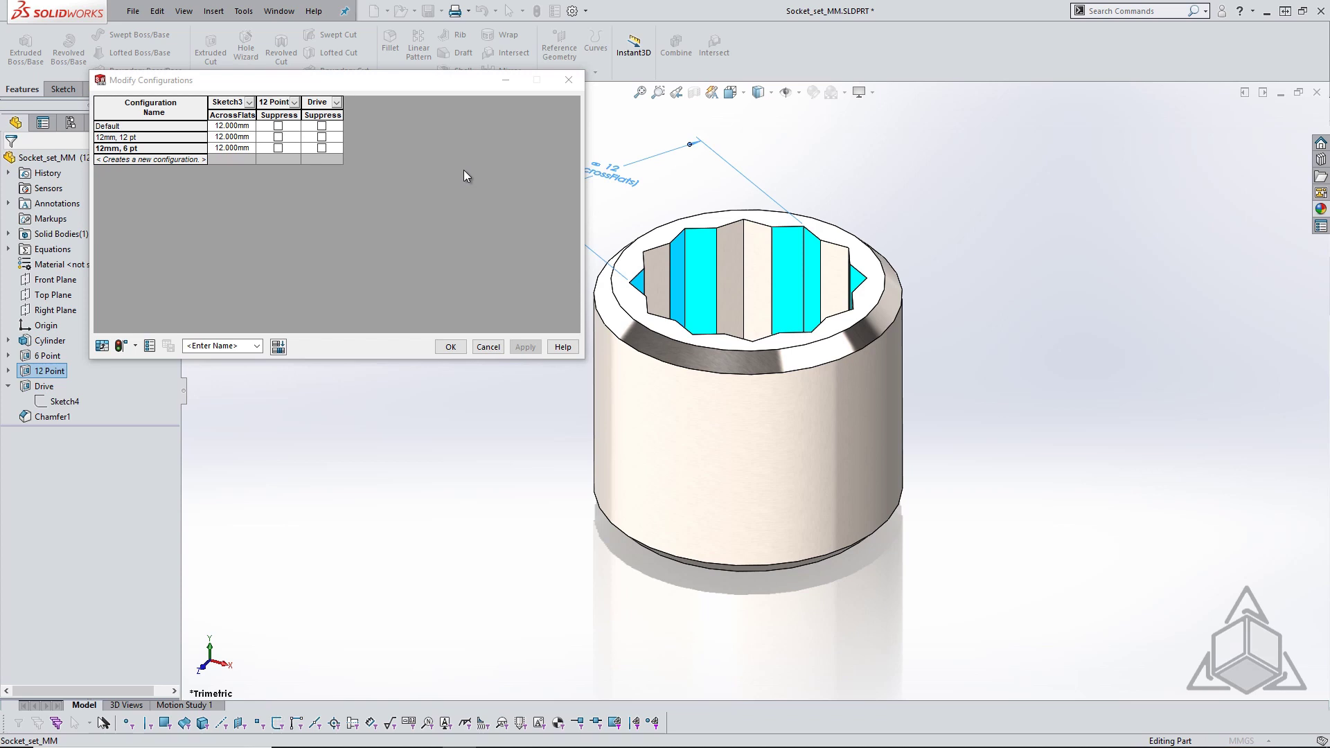
- Save the table view as 'Savethistable', close the table, and show the configuration list
left_click(220, 346)
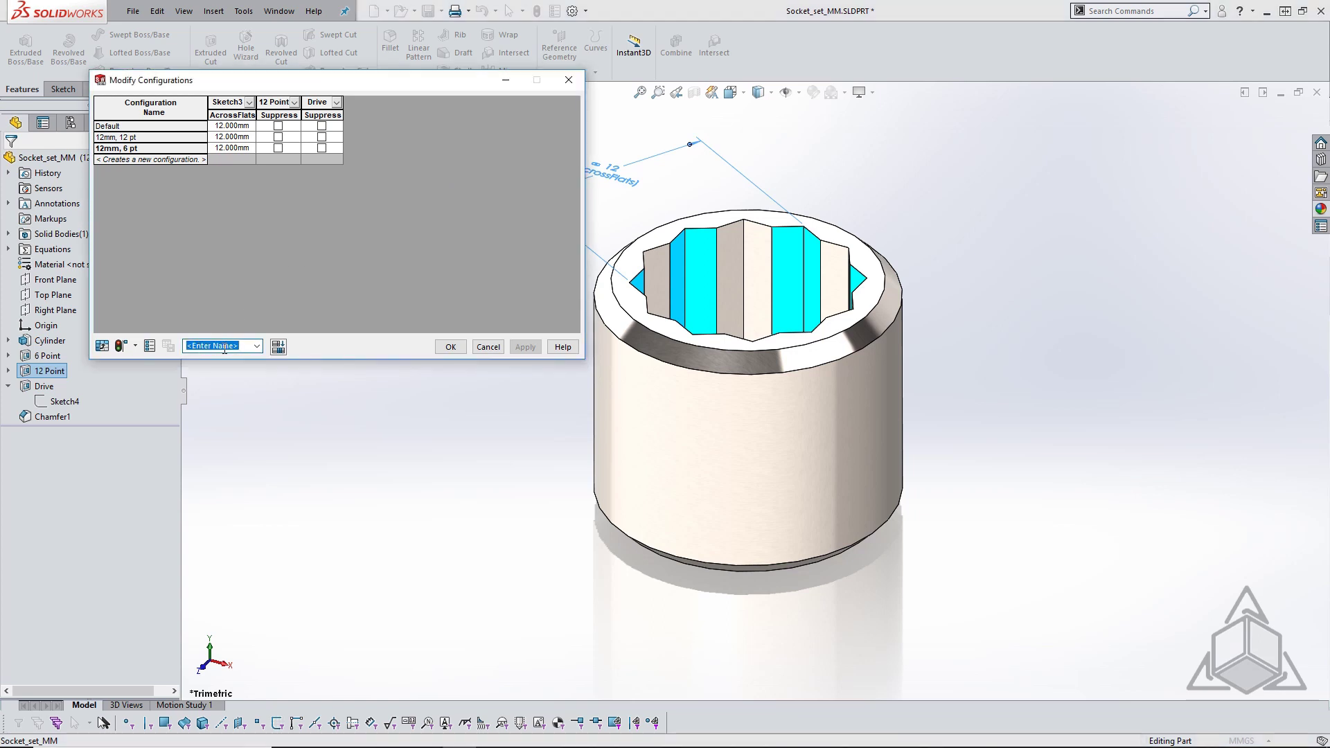
type("Savethistable")
left_click(167, 348)
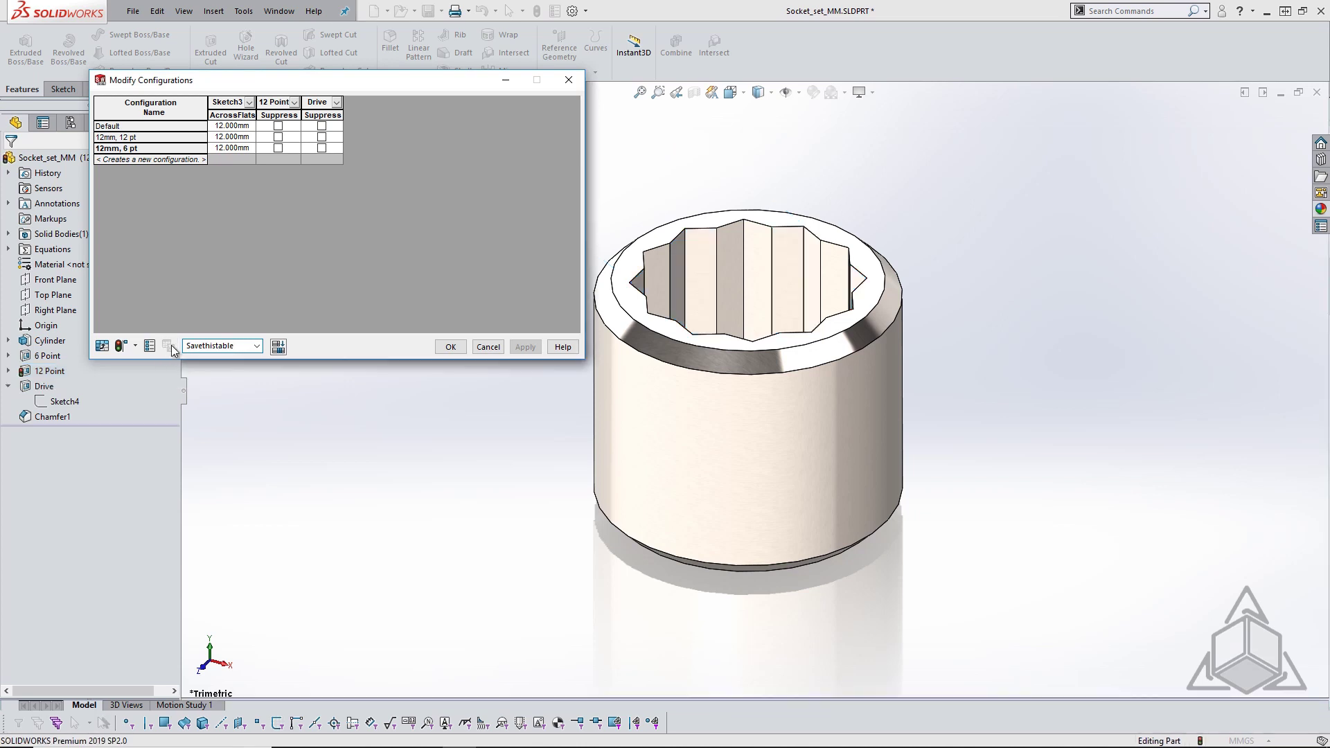
left_click(450, 347)
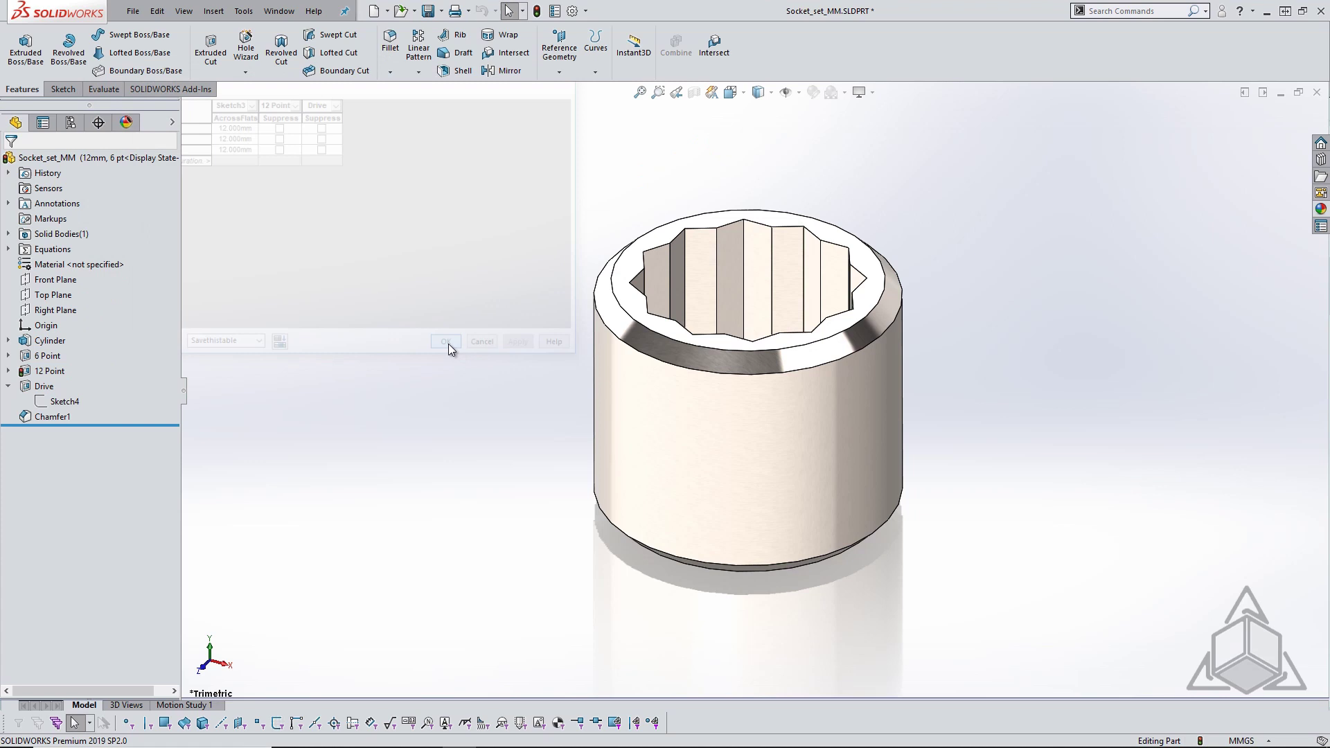
left_click(71, 123)
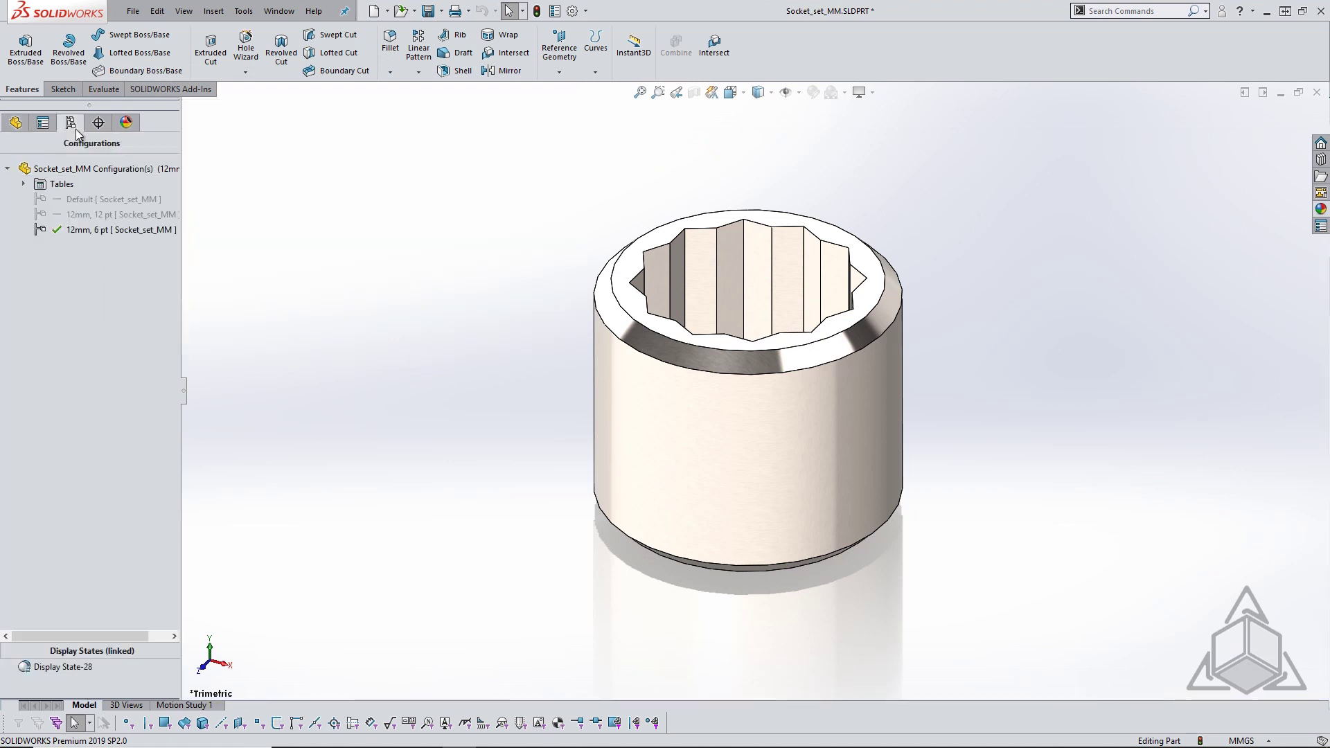
- Open the saved 'Savethistable' table from the part's Tables folder
left_click(25, 185)
double_click(68, 201)
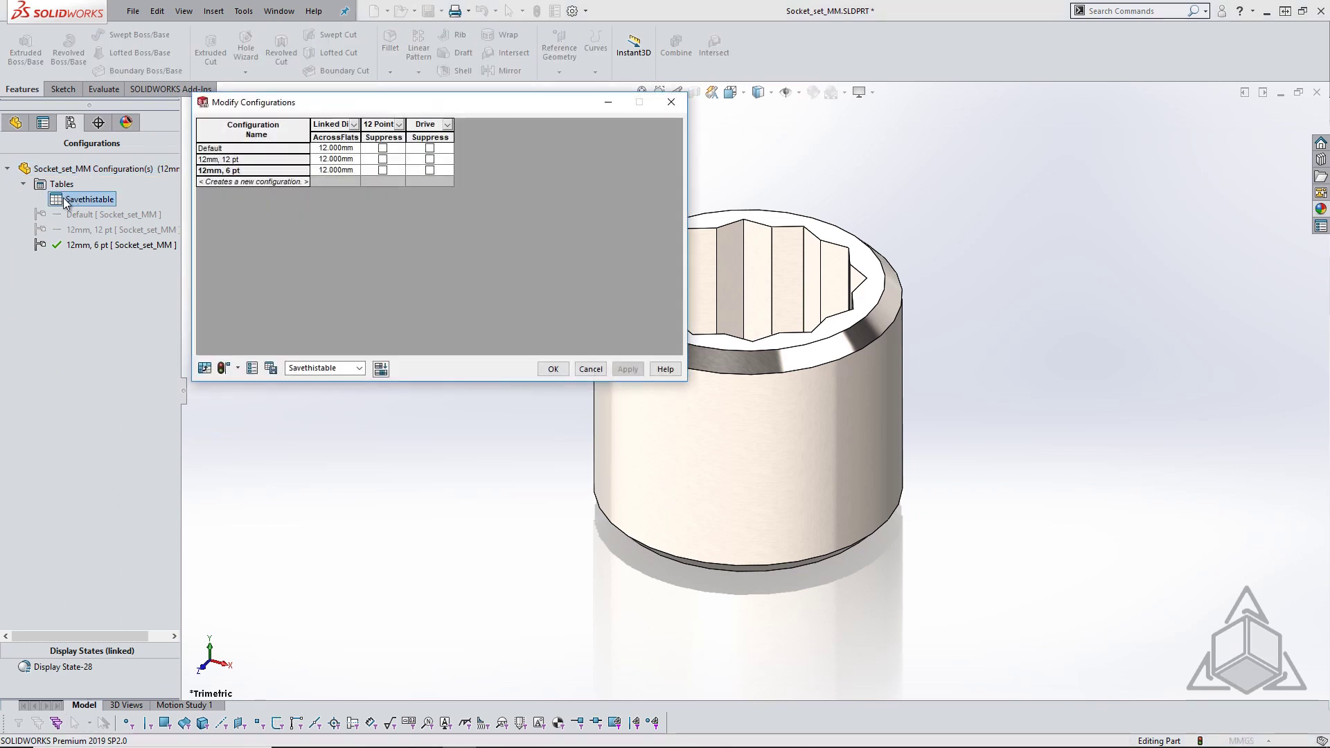
left_click_drag(328, 102, 255, 80)
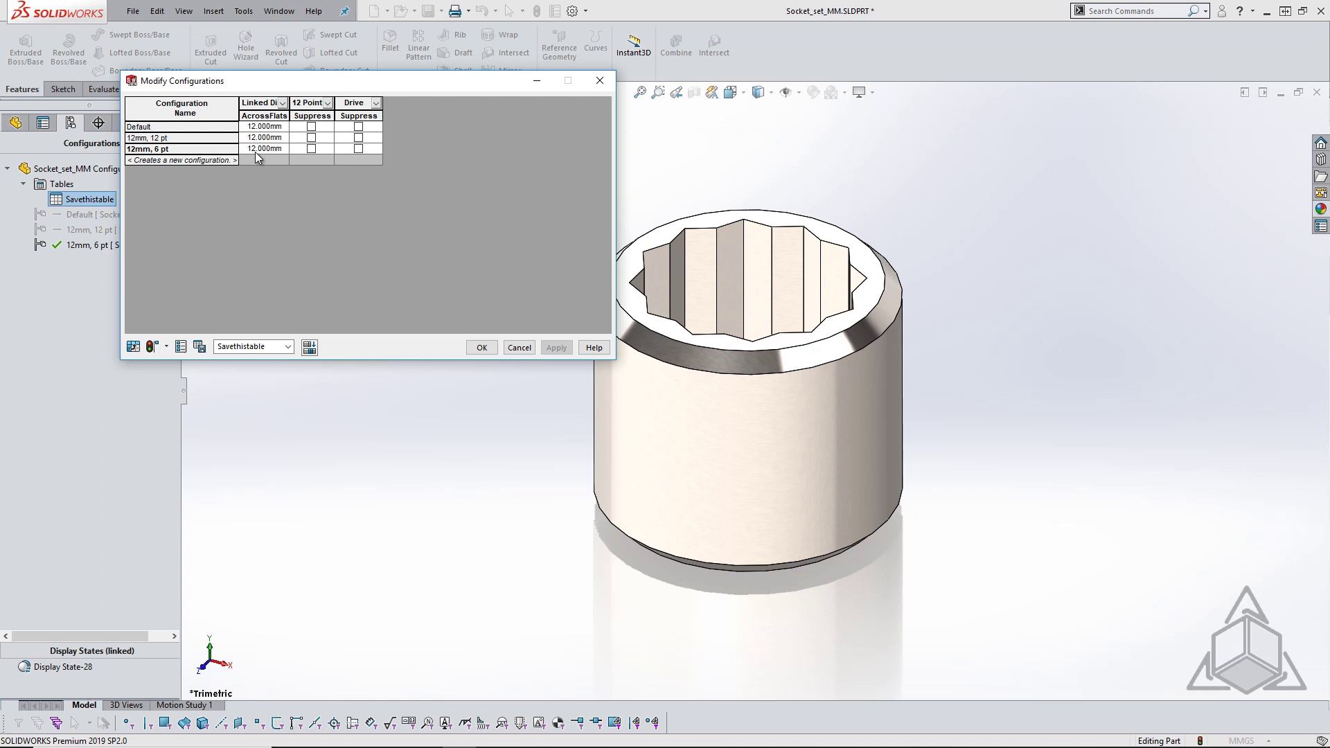
- Add a '10mm, 6' configuration with 10mm across flats and 12 Point suppressed
left_click(174, 162)
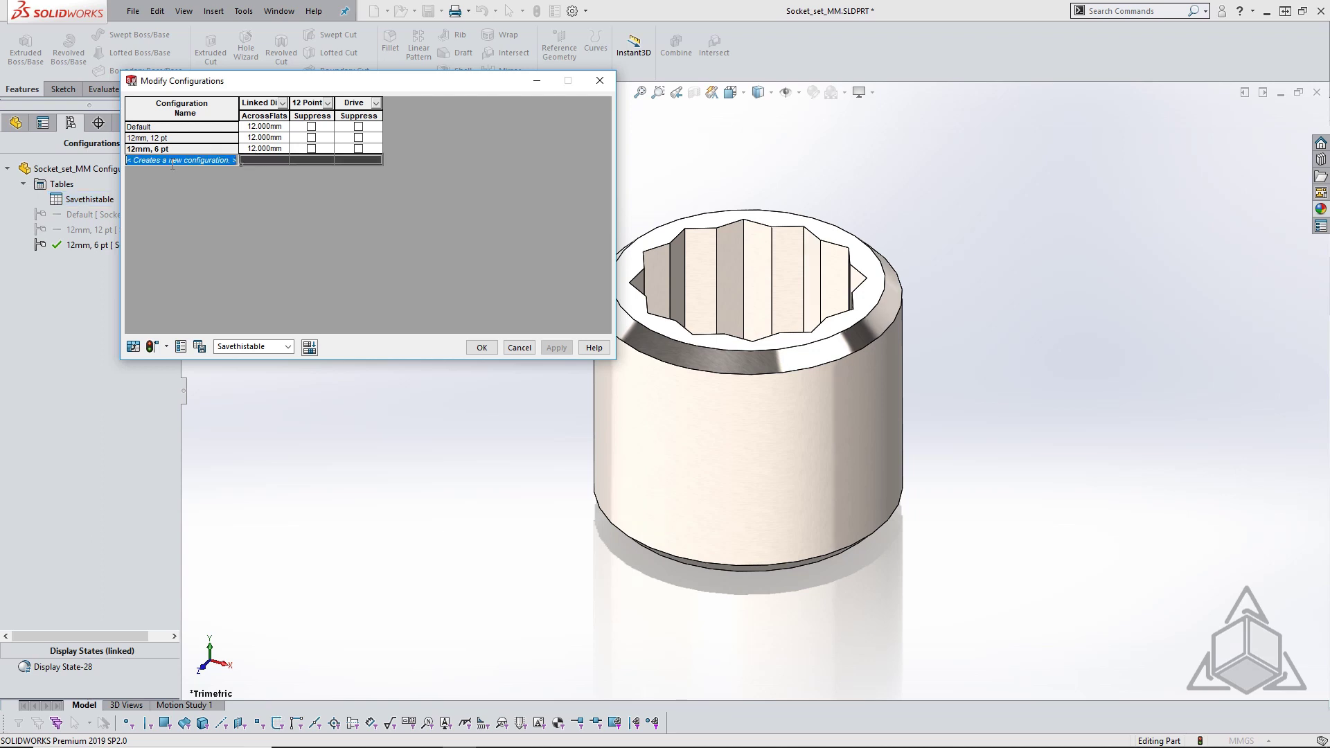
type("12mm")
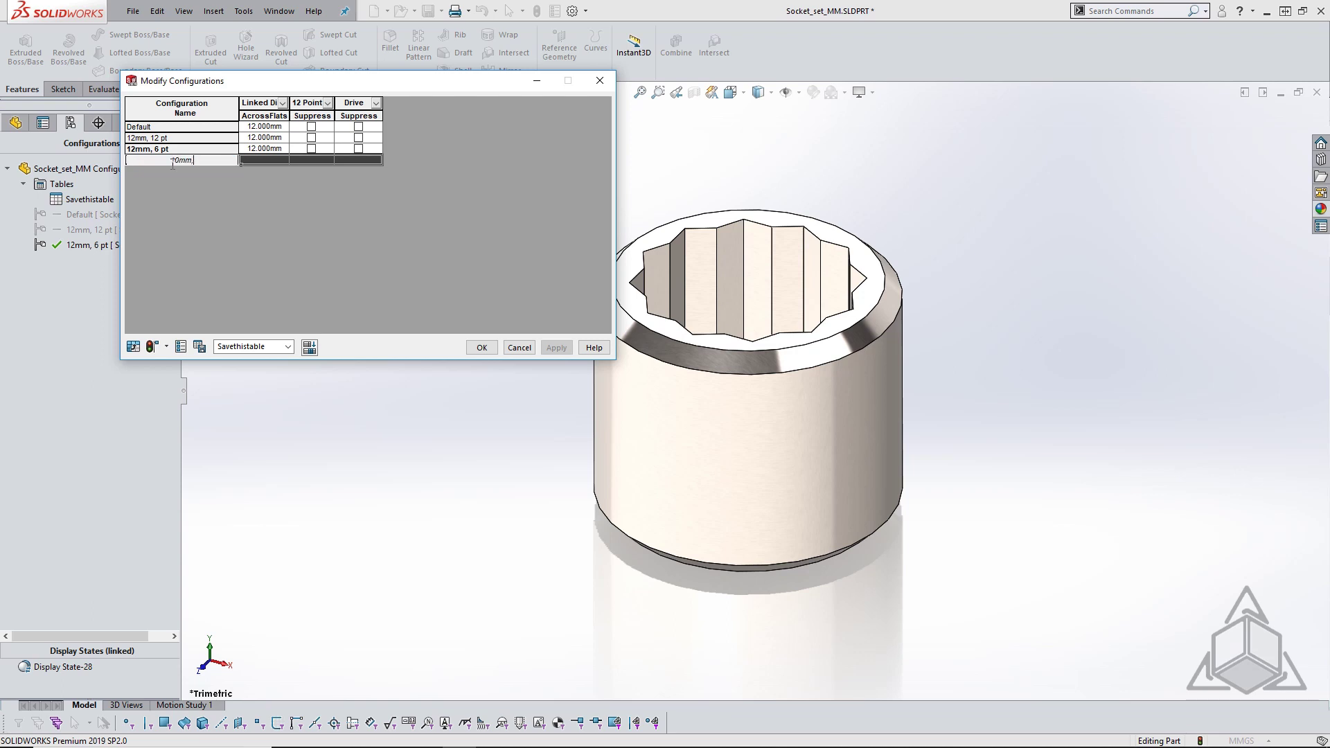
type(", 6")
key("Tab")
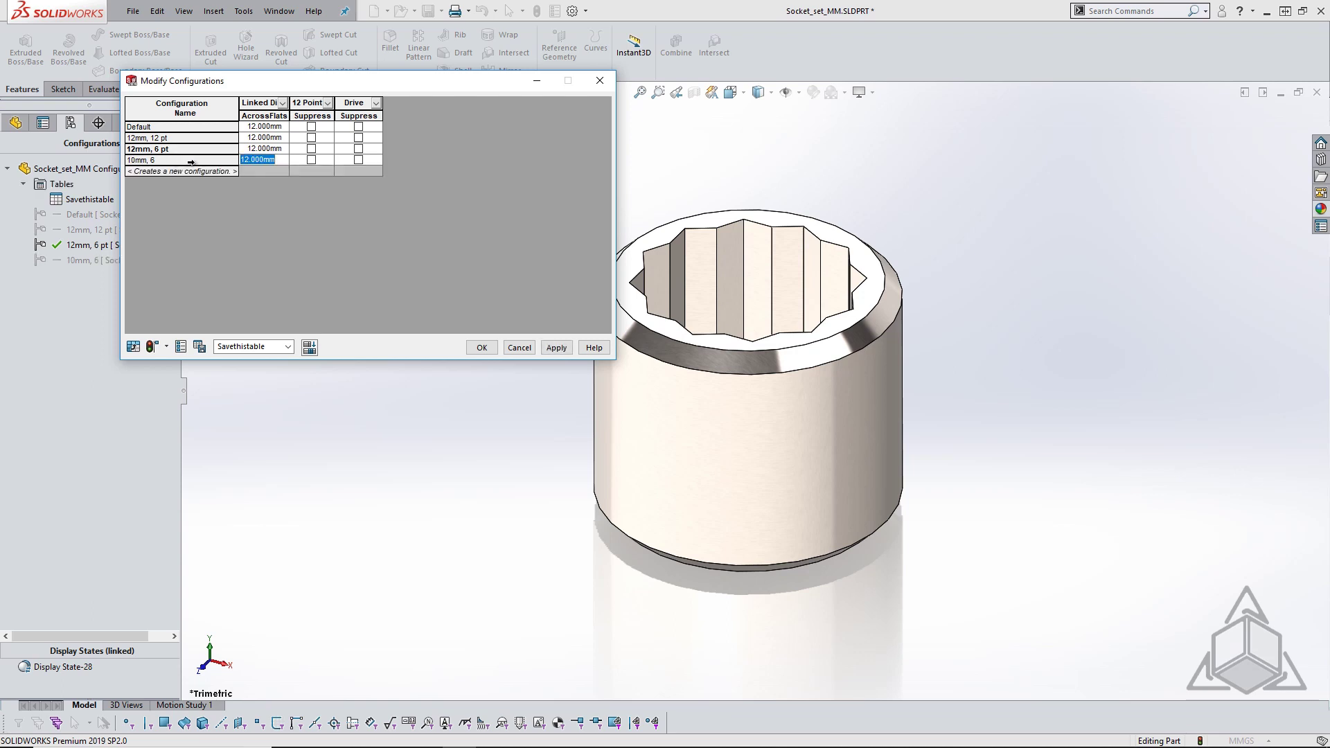
type("10")
key("Tab")
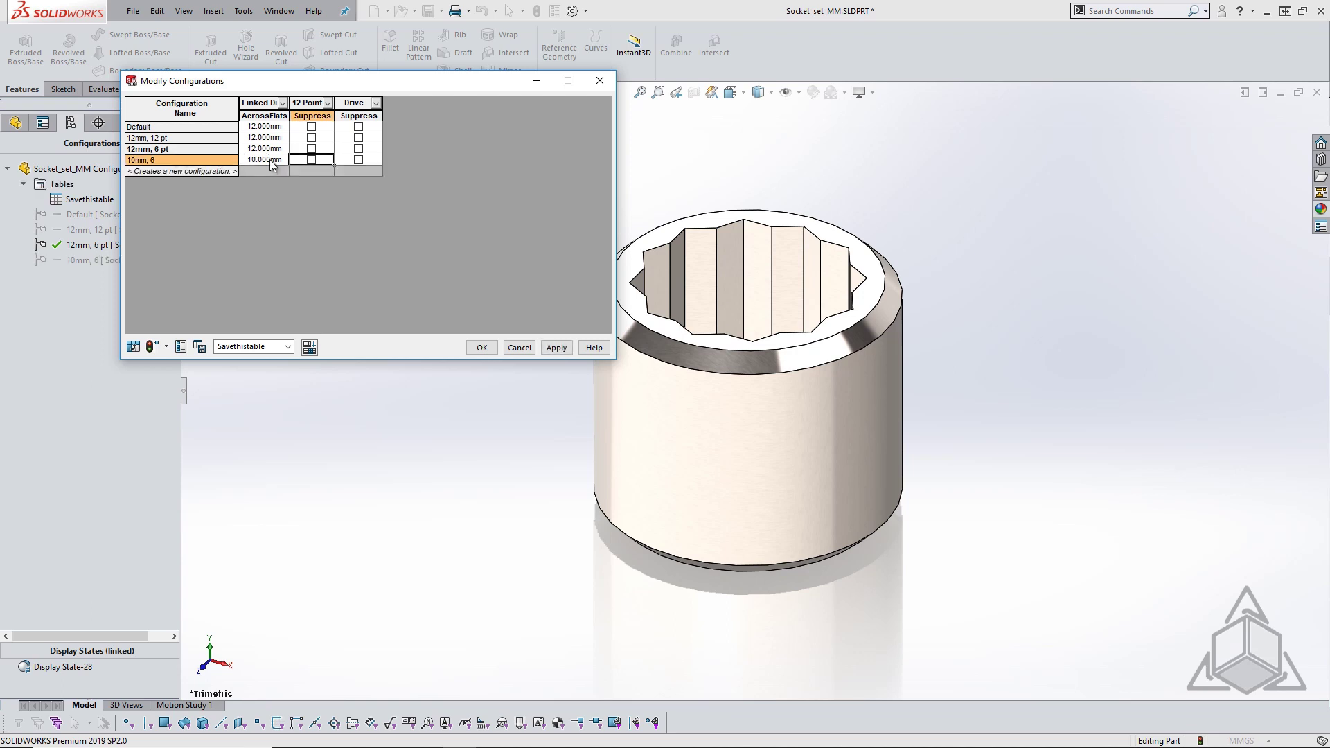
left_click(312, 160)
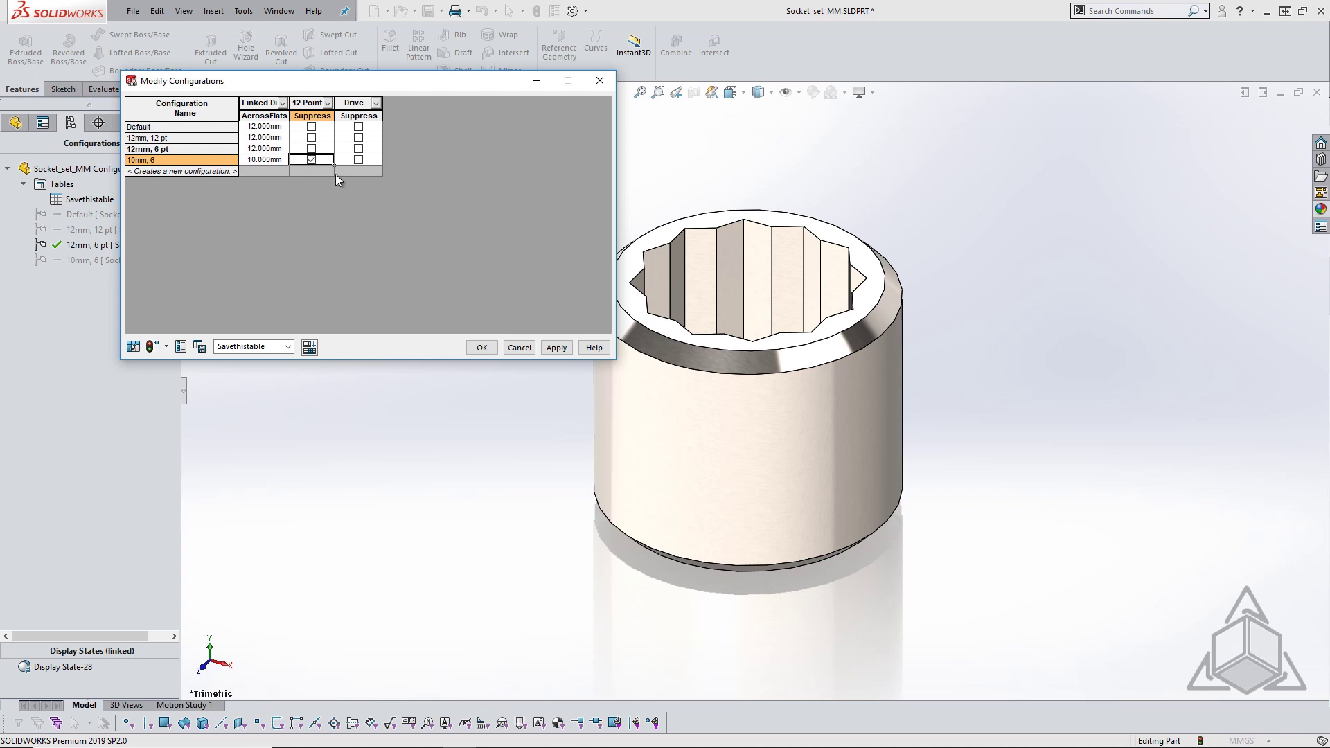
left_click(555, 347)
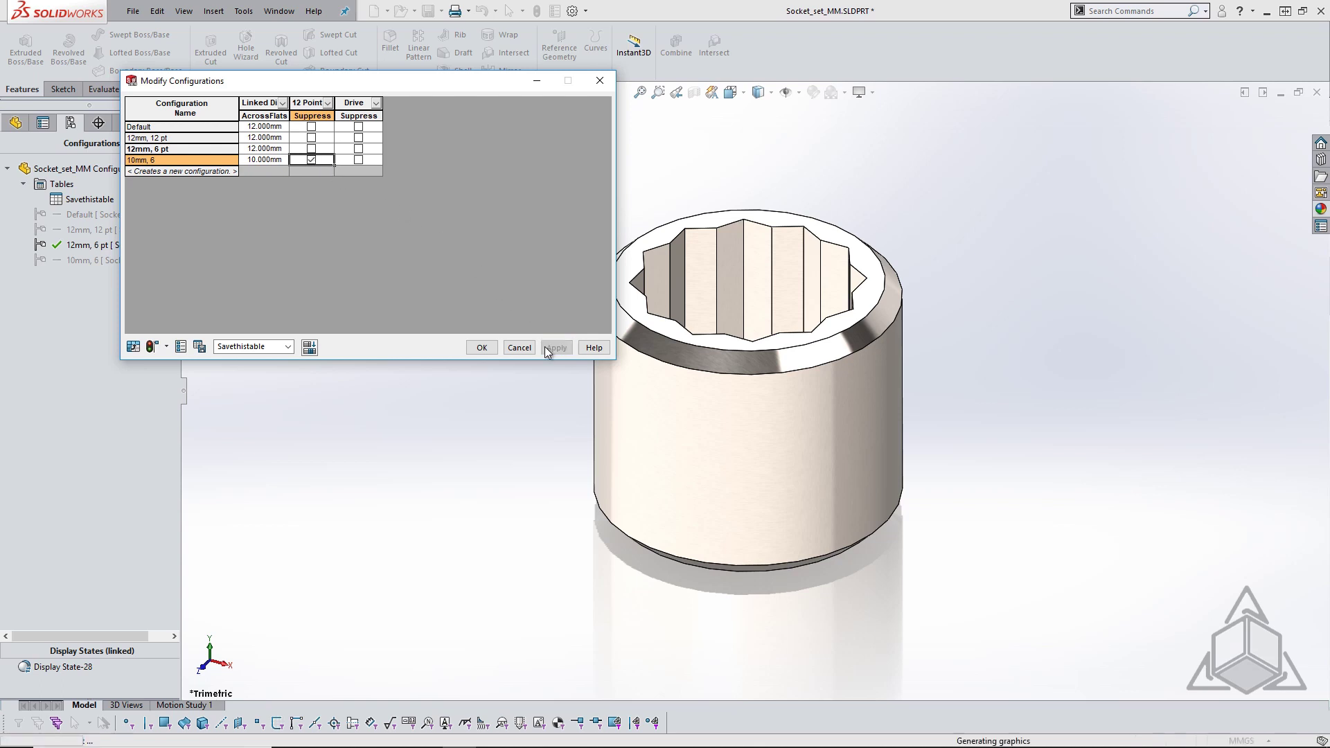
left_click(481, 348)
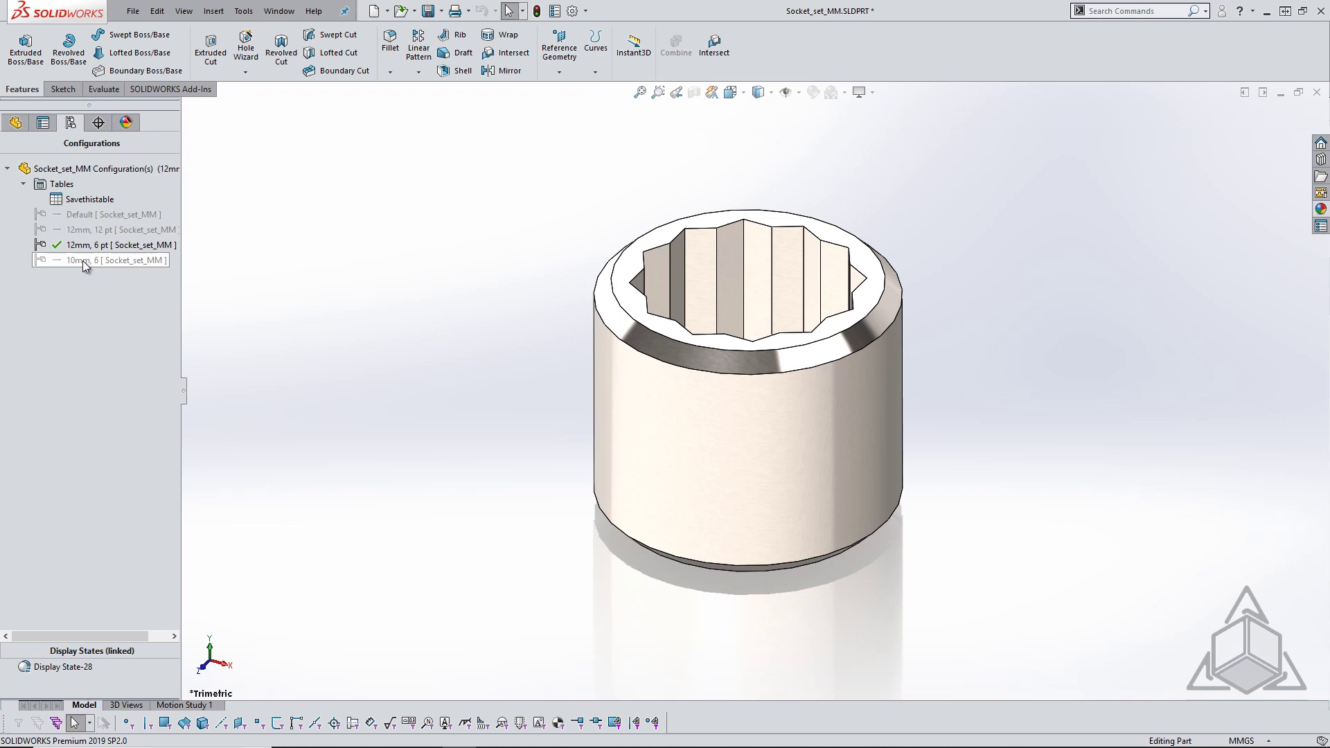
- Activate the '10mm, 6' configuration to show the six-point hex drive
double_click(82, 260)
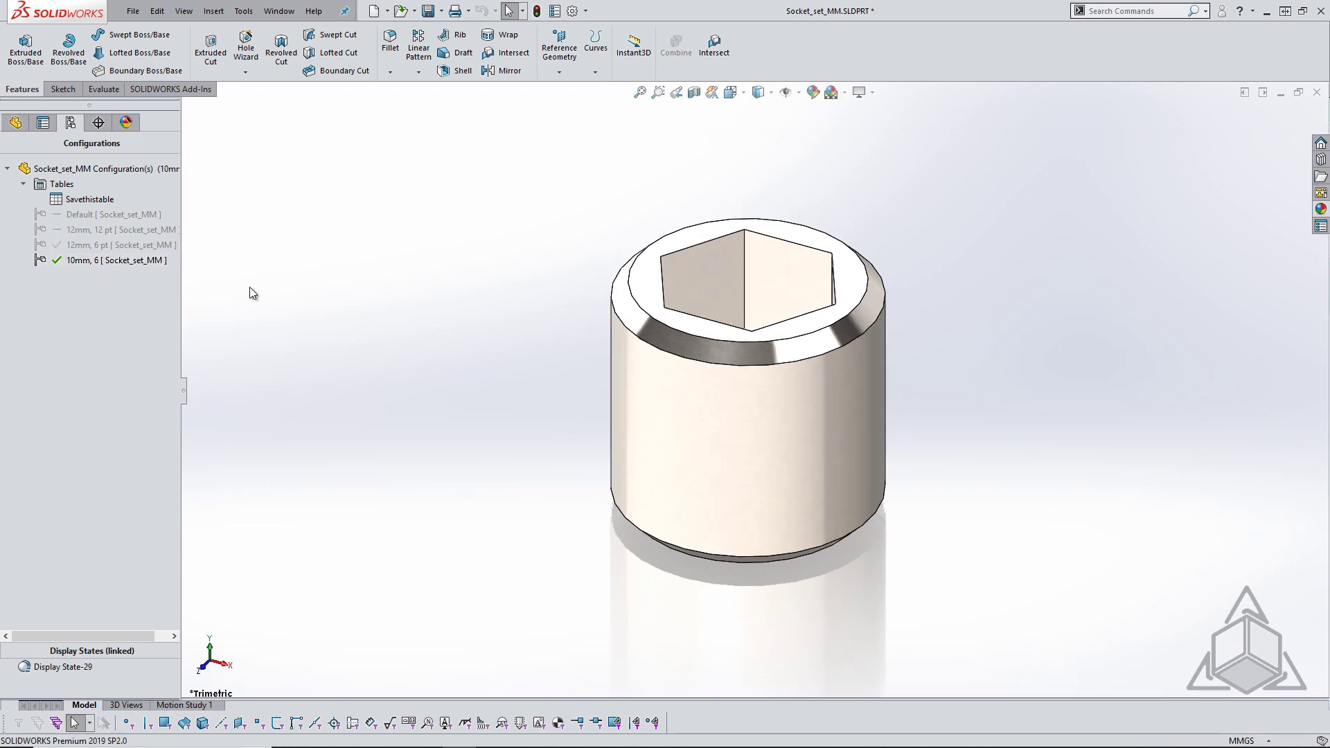